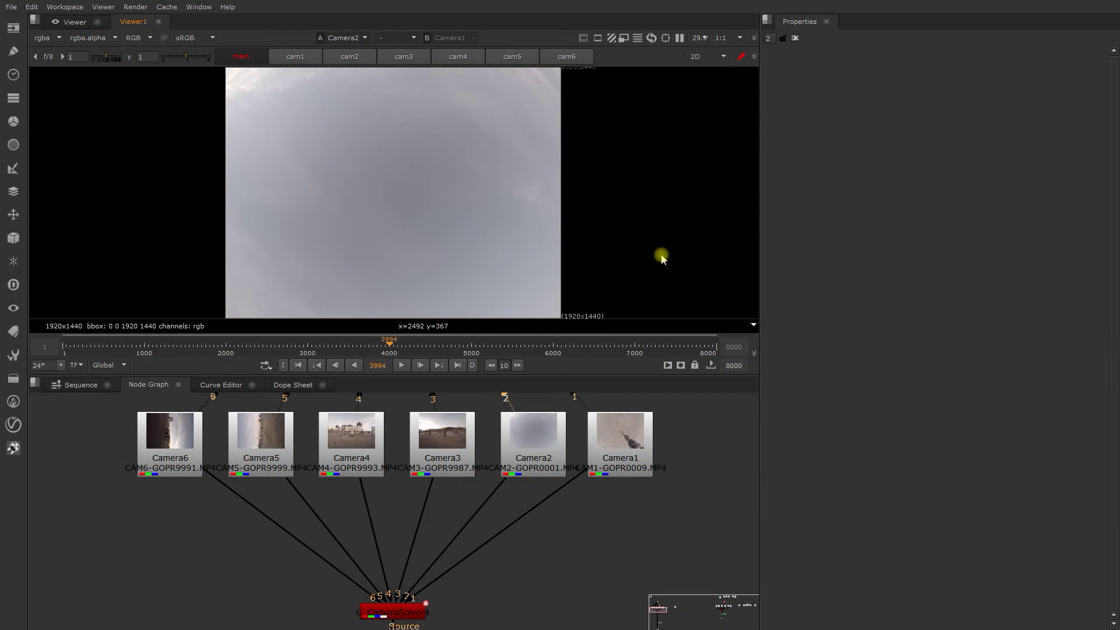
Review the footage from Camera3, Camera4, Camera5 and Camera6 in the viewer.
{"action": "key", "text": "3"}
{"action": "key", "text": "4"}
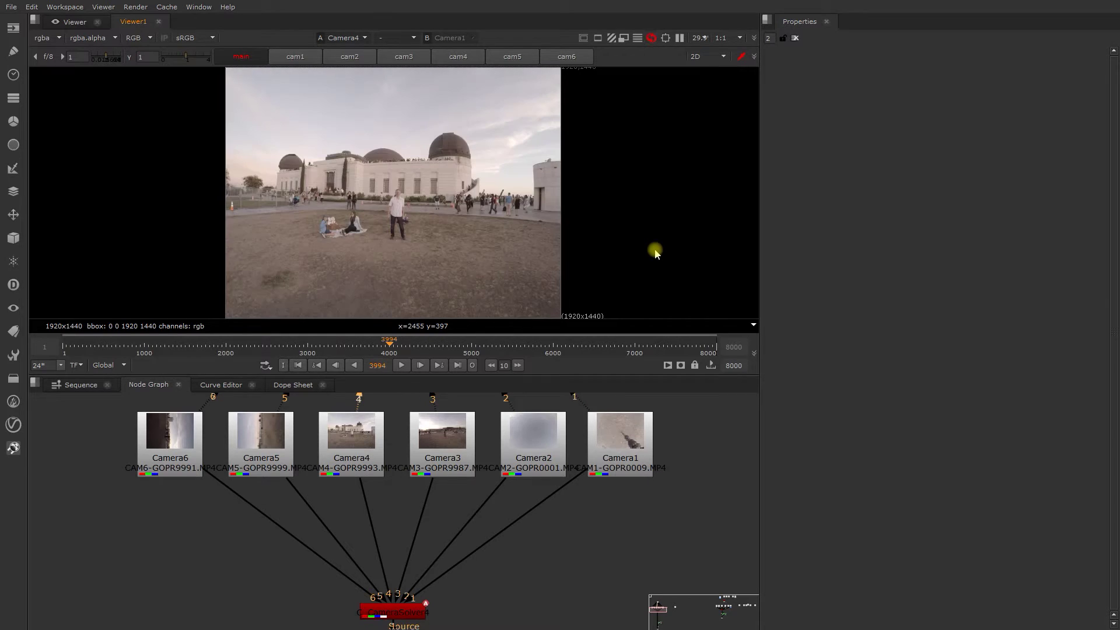
{"action": "key", "text": "5"}
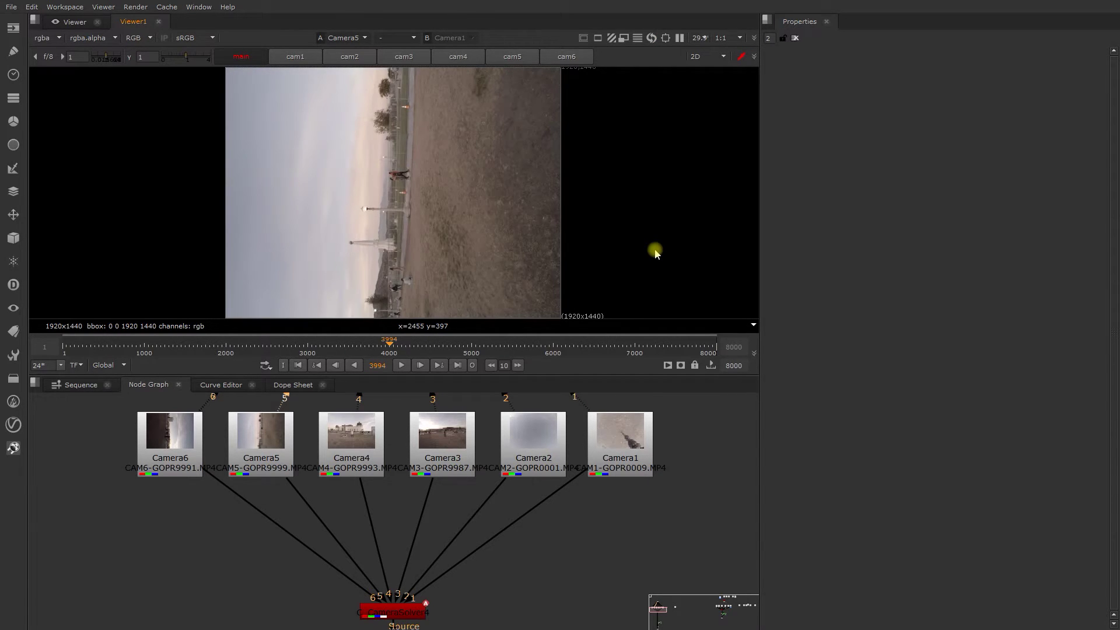
{"action": "key", "text": "6"}
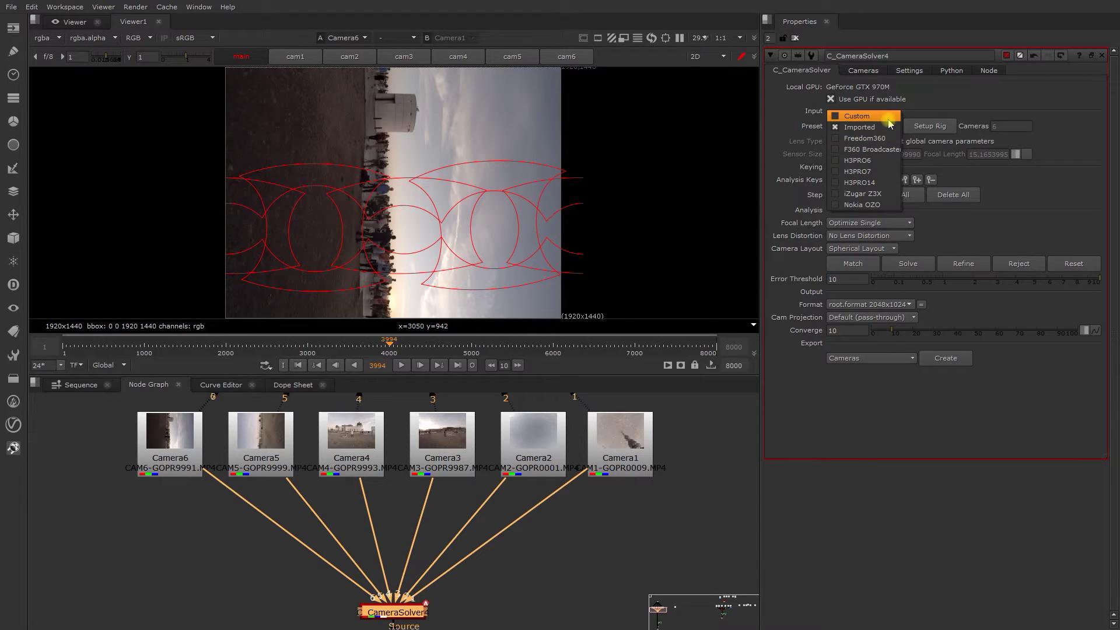
Set the C_CameraSolver Preset to Imported, create its camera nodes, and orbit the rig in 3D.
{"action": "left_click", "coordinate": [861, 126]}
{"action": "left_click", "coordinate": [945, 358]}
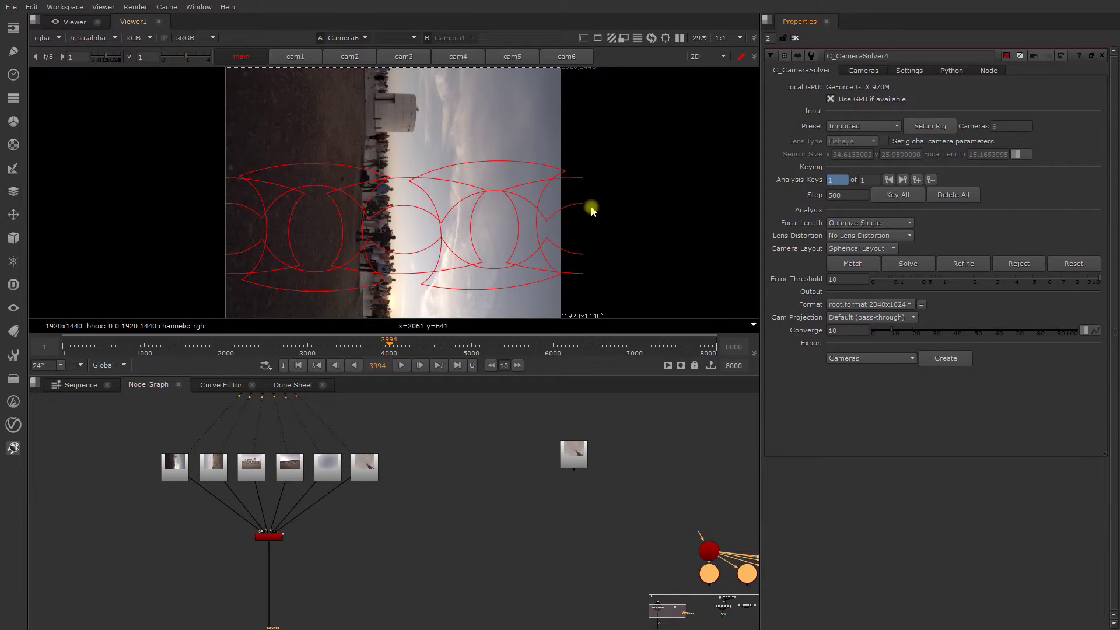
{"action": "key", "text": "Caps_Lock"}
{"action": "key", "text": "Tab"}
{"action": "key", "text": "Caps_Lock"}
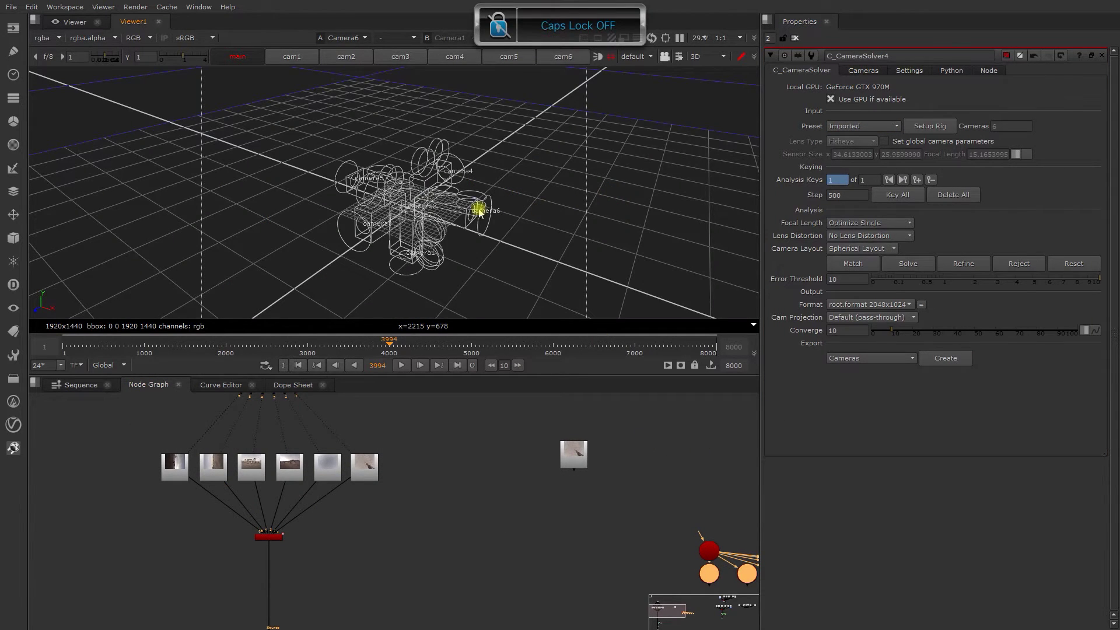
{"action": "mouse_move", "coordinate": [476, 207]}
{"action": "right_mouse_down", "text": "alt"}
{"action": "mouse_move", "coordinate": [370, 208]}
{"action": "mouse_move", "coordinate": [131, 150]}
{"action": "mouse_move", "coordinate": [283, 180]}
{"action": "right_mouse_up", "text": "alt"}
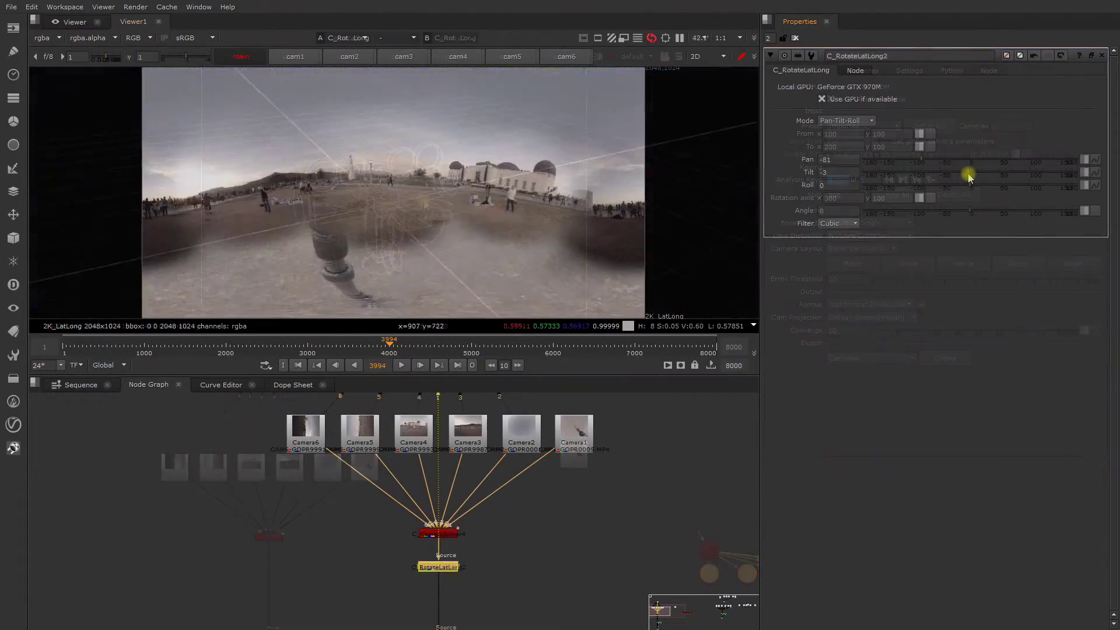
Raise the C_RotateLatLong Tilt from -3 to about 2 so the horizon is level.
{"action": "mouse_move", "coordinate": [968, 178]}
{"action": "left_mouse_down"}
{"action": "mouse_move", "coordinate": [927, 159]}
{"action": "mouse_move", "coordinate": [1025, 161]}
{"action": "left_mouse_up"}
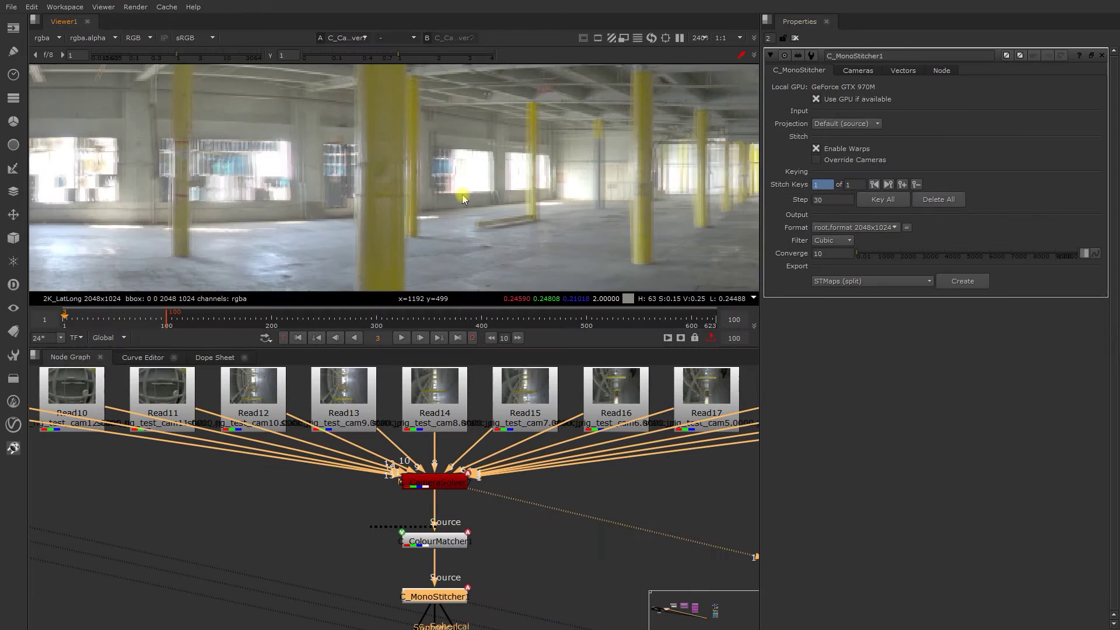
{"action": "scroll", "coordinate": [187, 191], "scroll_direction": "down", "scroll_amount": 2}
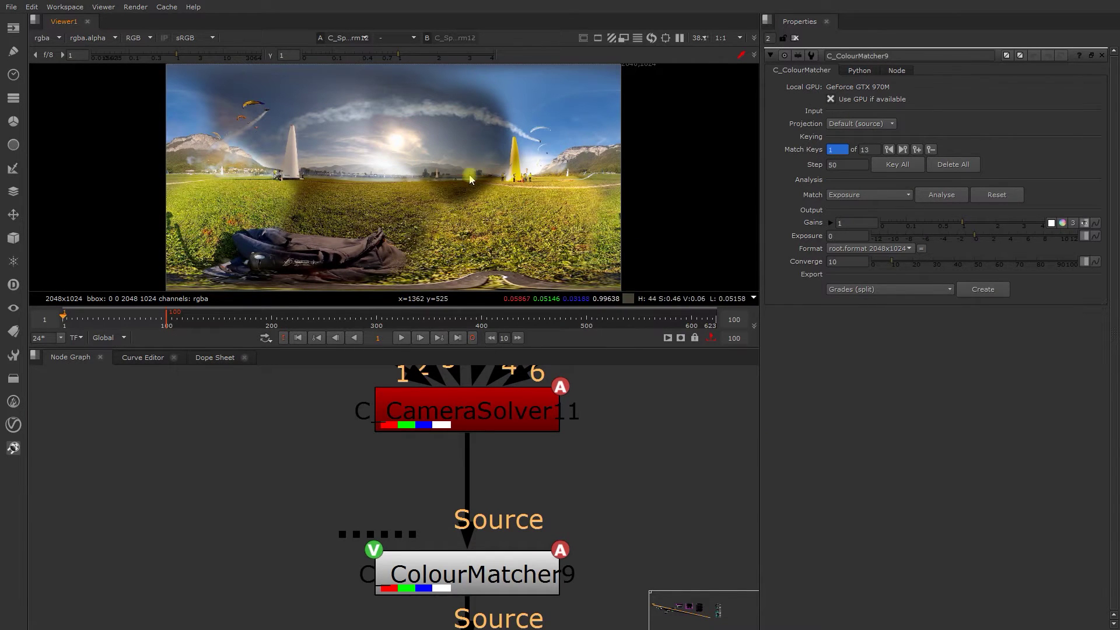
Keep the split grades export option, compare against the unmatched input, and briefly darken then reset viewer gain.
{"action": "left_click", "coordinate": [888, 288]}
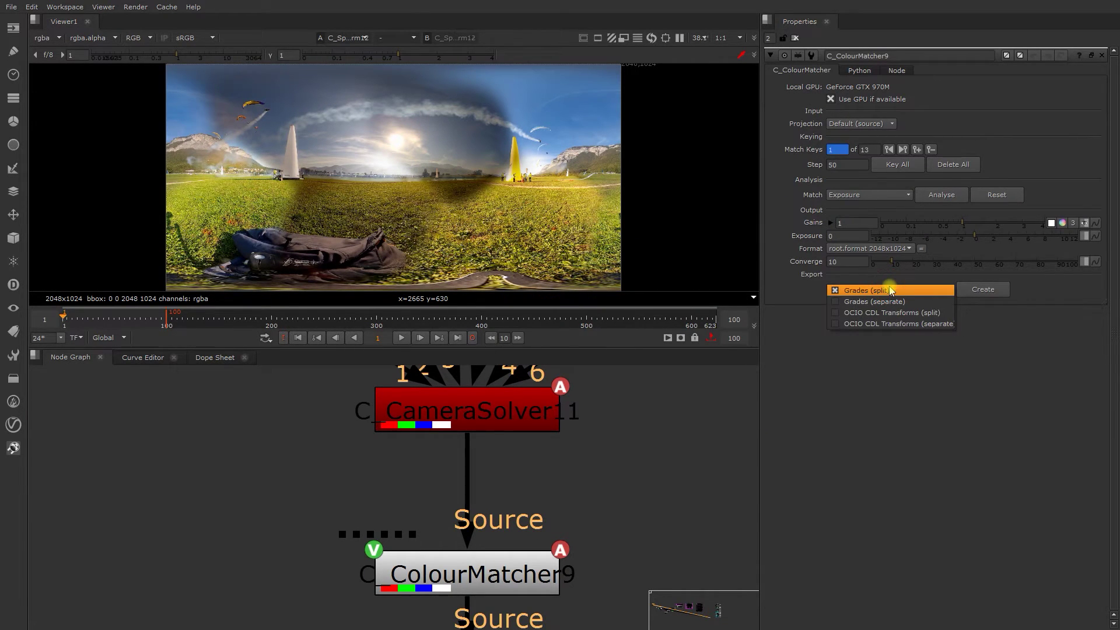
{"action": "left_click", "coordinate": [798, 280]}
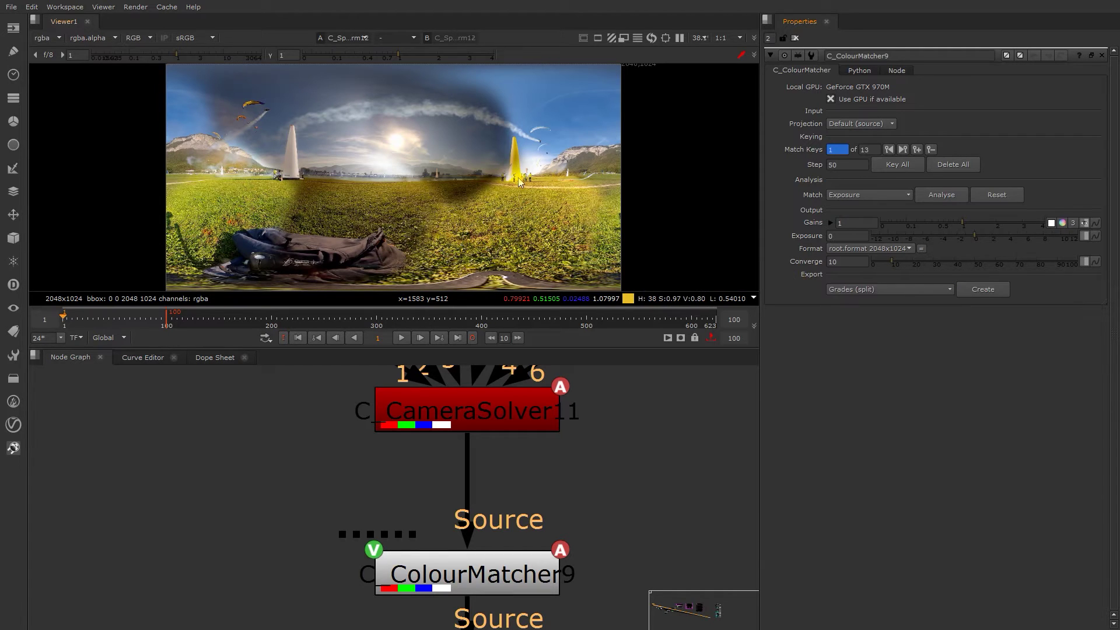
{"action": "key", "text": "1"}
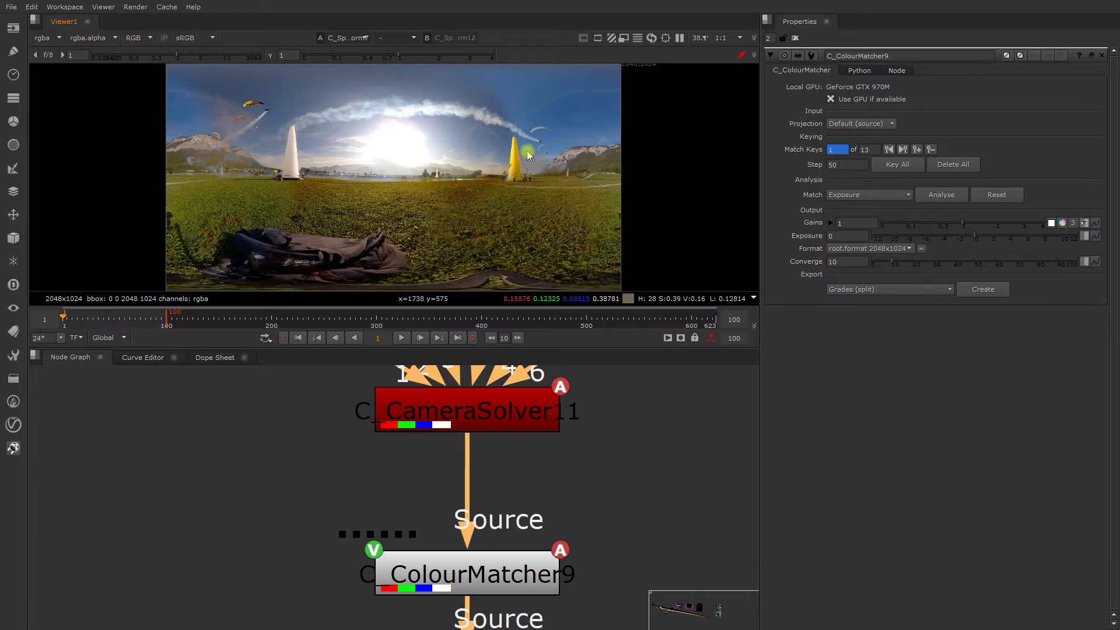
{"action": "mouse_move", "coordinate": [190, 58]}
{"action": "left_mouse_down"}
{"action": "mouse_move", "coordinate": [138, 55]}
{"action": "mouse_move", "coordinate": [175, 55]}
{"action": "left_mouse_up"}
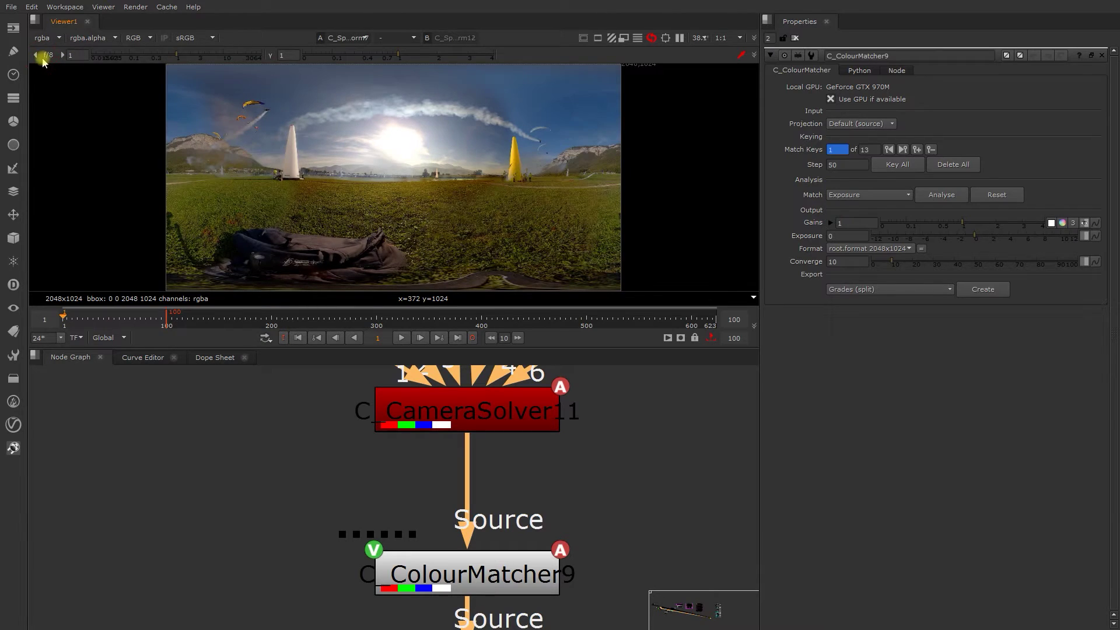
{"action": "left_click", "coordinate": [47, 58]}
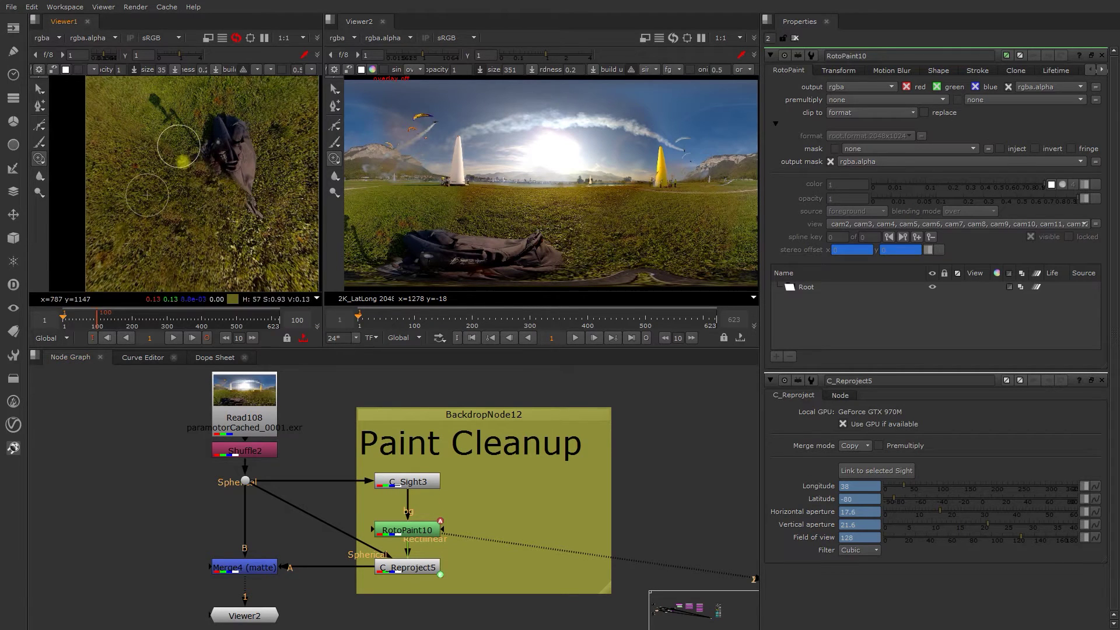
Paint clone strokes Clone1–Clone4 of grass over the backpack and the pole's shadow.
{"action": "mouse_move", "coordinate": [179, 149]}
{"action": "left_mouse_down"}
{"action": "mouse_move", "coordinate": [250, 225]}
{"action": "mouse_move", "coordinate": [213, 160]}
{"action": "left_mouse_up"}
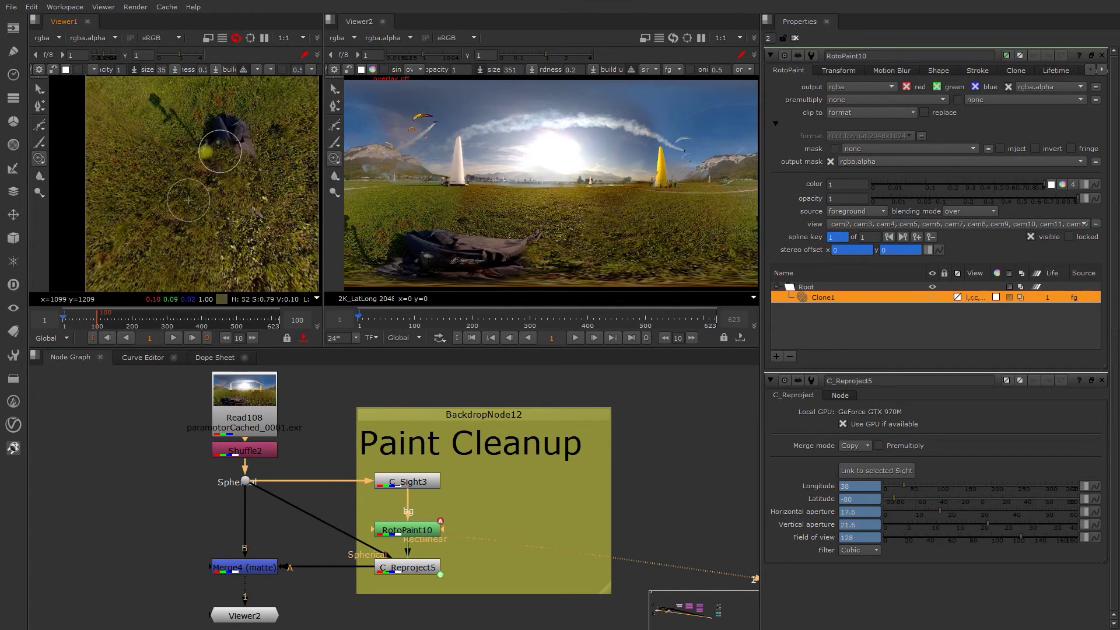
{"action": "mouse_move", "coordinate": [213, 161]}
{"action": "left_mouse_down"}
{"action": "mouse_move", "coordinate": [253, 153]}
{"action": "mouse_move", "coordinate": [247, 127]}
{"action": "mouse_move", "coordinate": [221, 122]}
{"action": "left_mouse_up"}
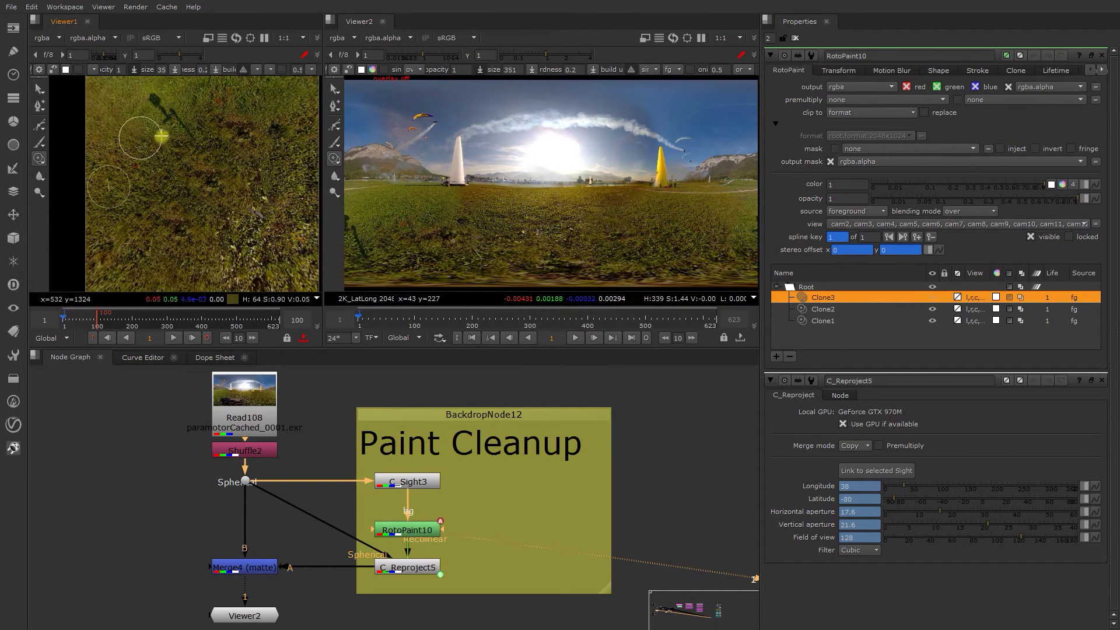
{"action": "left_click_drag", "start_coordinate": [185, 133], "coordinate": [179, 133]}
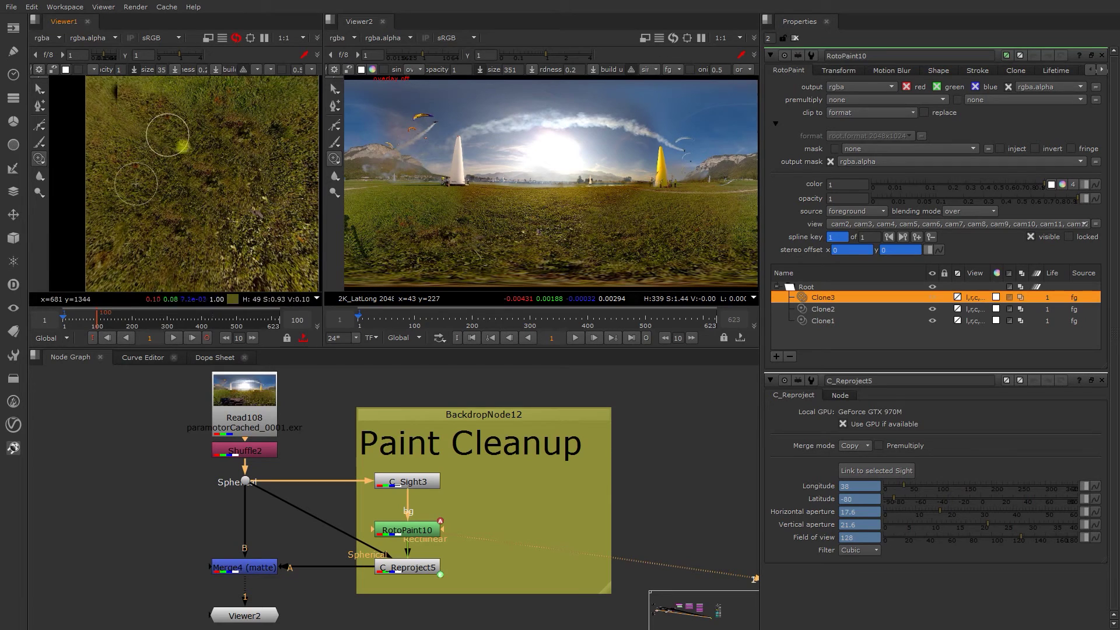
{"action": "left_click", "coordinate": [179, 133]}
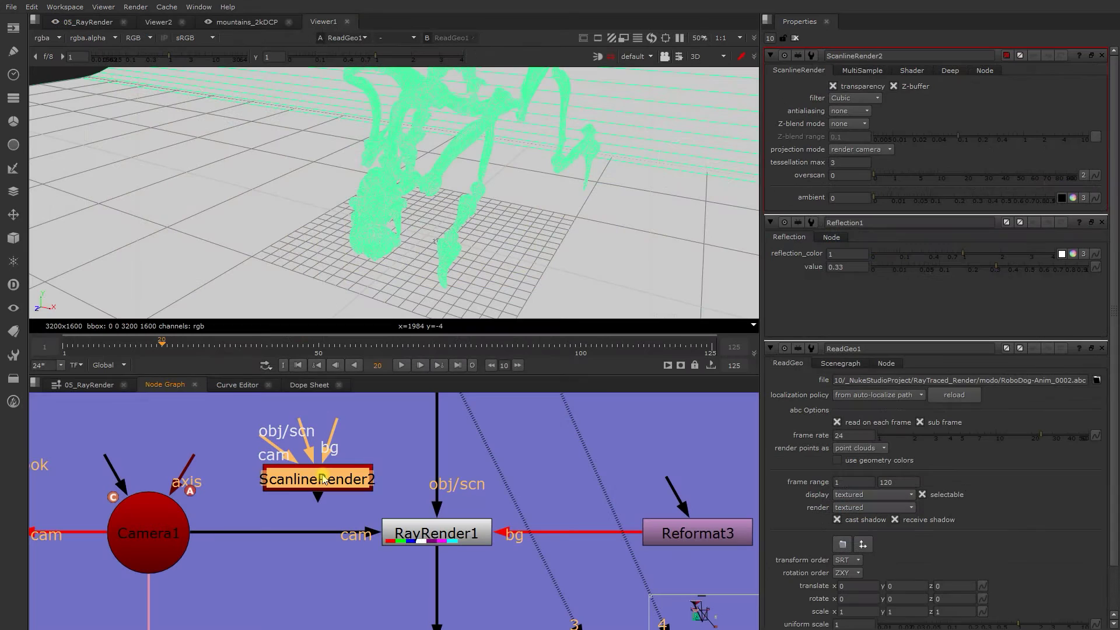
Show RayRender1 in the viewer with its settings open, as a flat 2D image.
{"action": "left_click", "coordinate": [422, 540]}
{"action": "key", "text": "1"}
{"action": "double_click", "coordinate": [423, 541]}
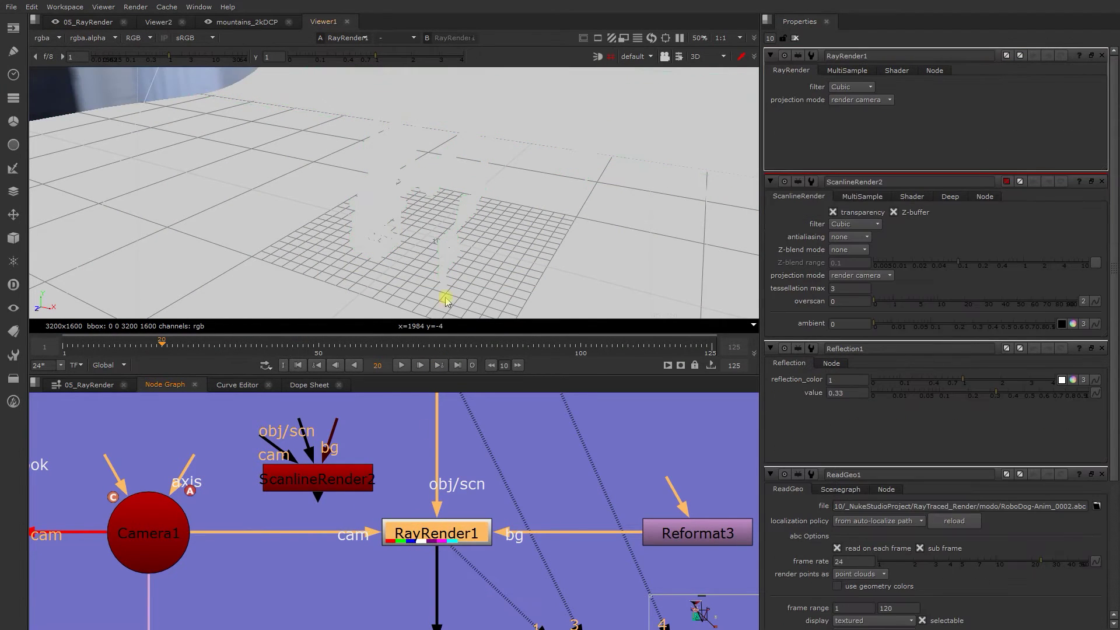
{"action": "key", "text": "Tab"}
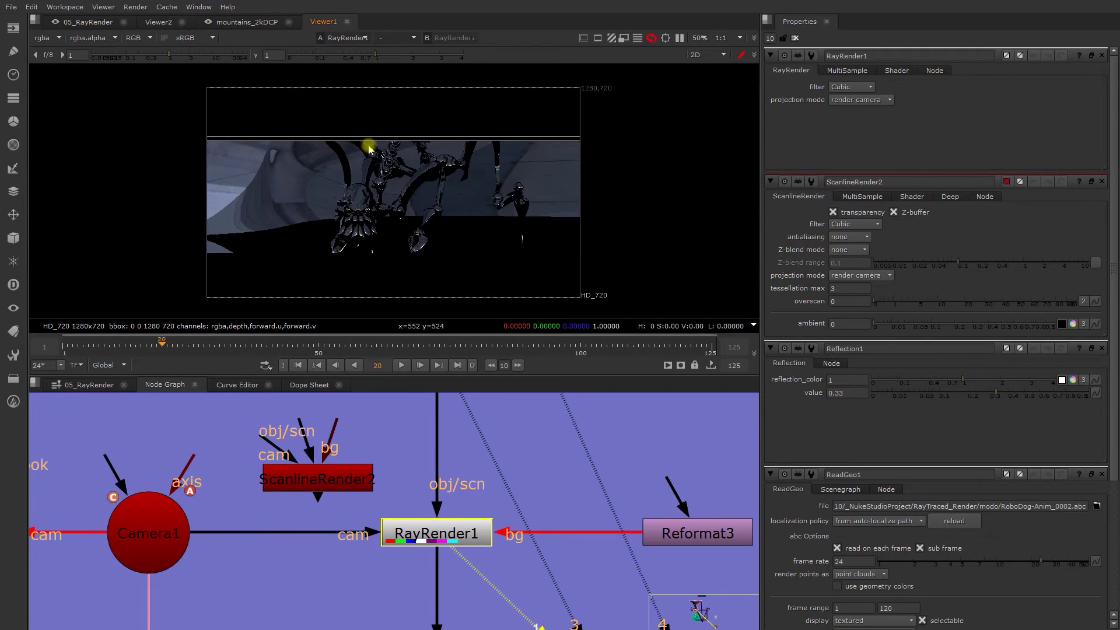
{"action": "scroll", "coordinate": [367, 181], "scroll_direction": "up", "scroll_amount": 4}
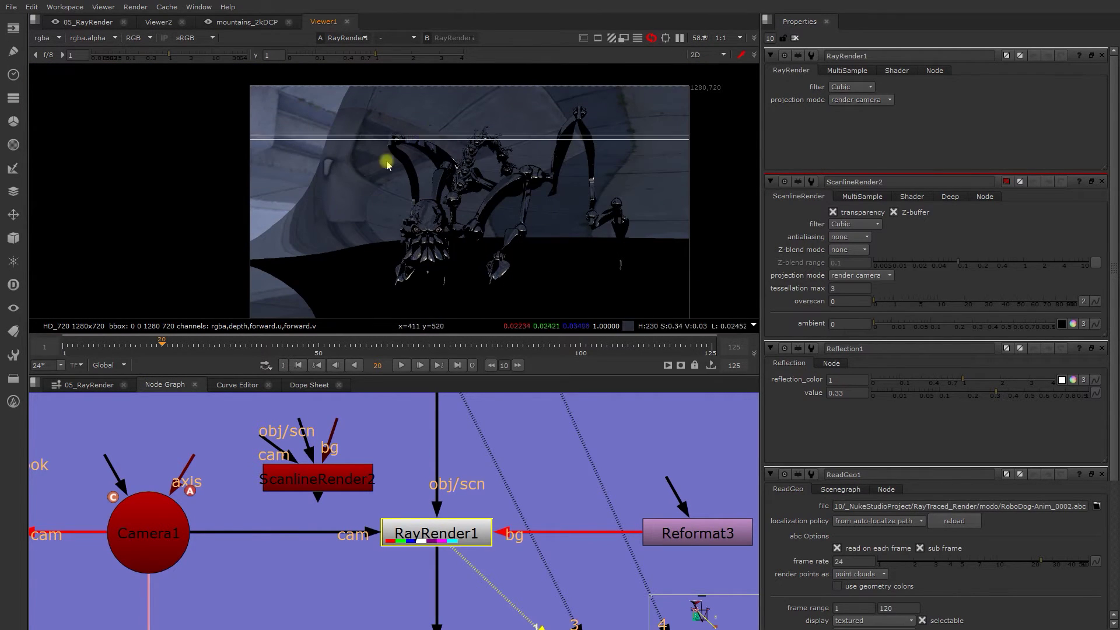
Inspect the merge stage and the Premult1 result, then return to viewing RayRender1.
{"action": "middle_click_drag", "start_coordinate": [441, 570], "coordinate": [447, 514]}
{"action": "scroll", "coordinate": [444, 536], "scroll_direction": "down", "scroll_amount": 3}
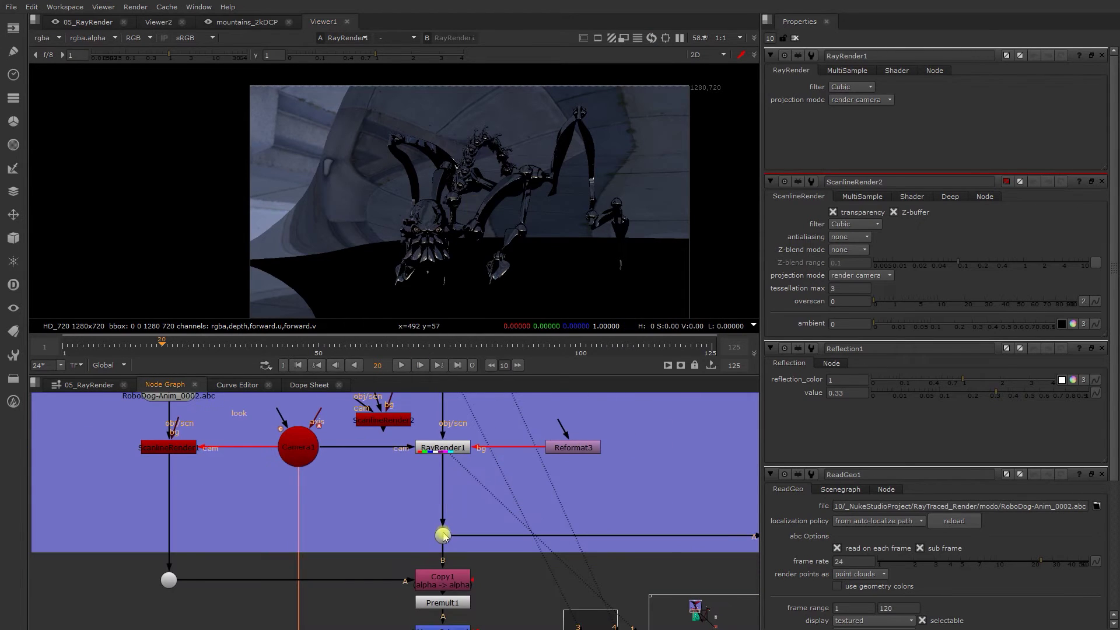
{"action": "middle_click_drag", "start_coordinate": [446, 591], "coordinate": [446, 564]}
{"action": "left_click", "coordinate": [442, 605]}
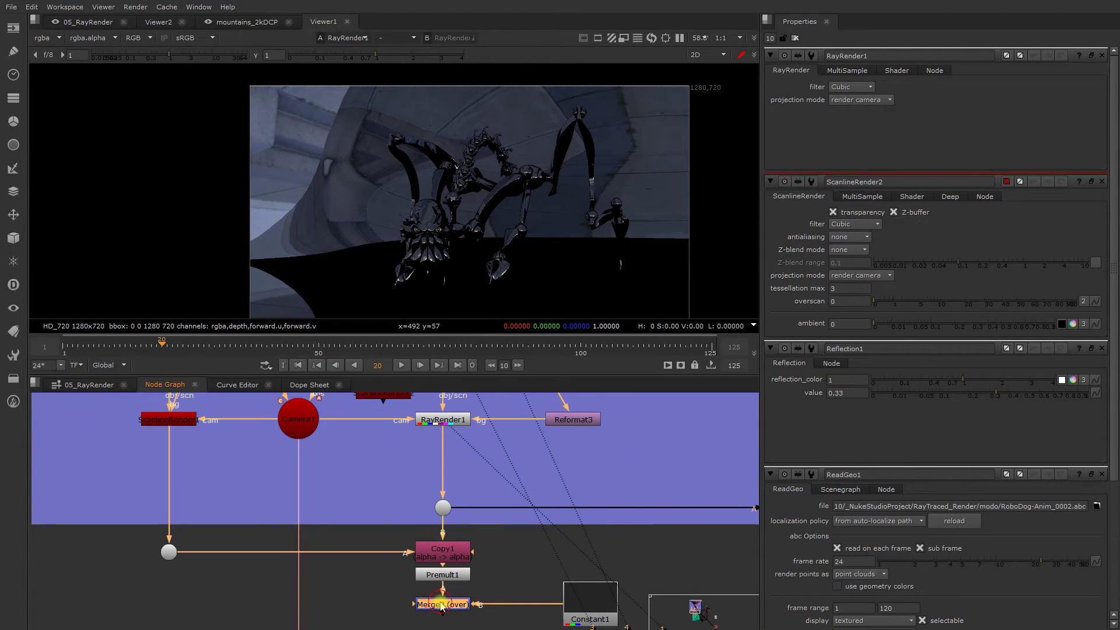
{"action": "key", "text": "2"}
{"action": "scroll", "coordinate": [490, 236], "scroll_direction": "up", "scroll_amount": 2}
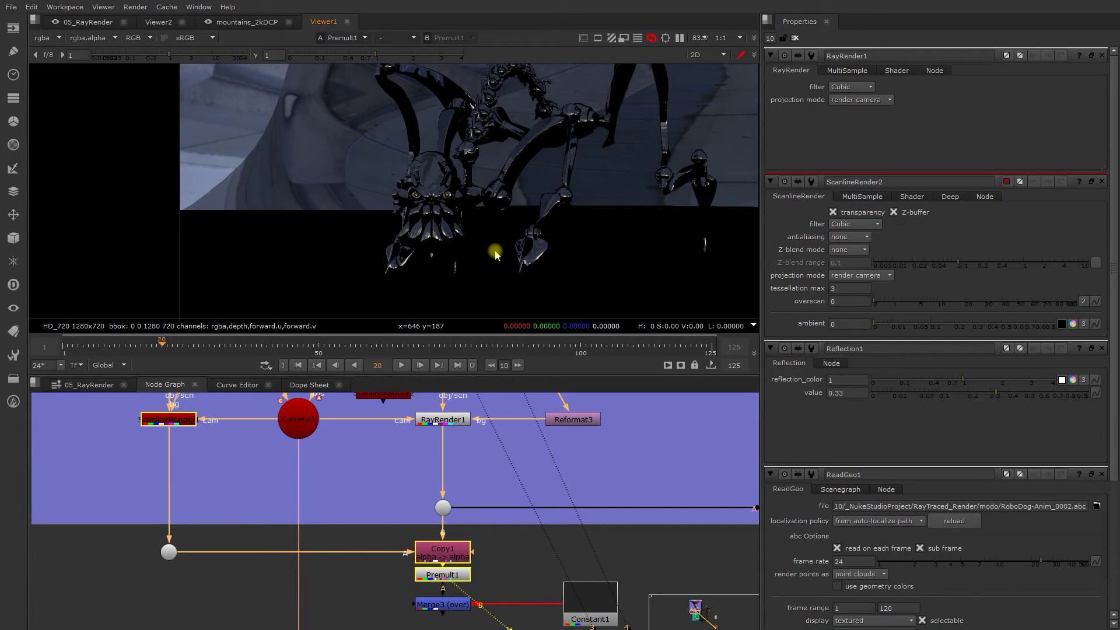
{"action": "scroll", "coordinate": [491, 241], "scroll_direction": "up", "scroll_amount": 1}
{"action": "scroll", "coordinate": [437, 211], "scroll_direction": "up", "scroll_amount": 2}
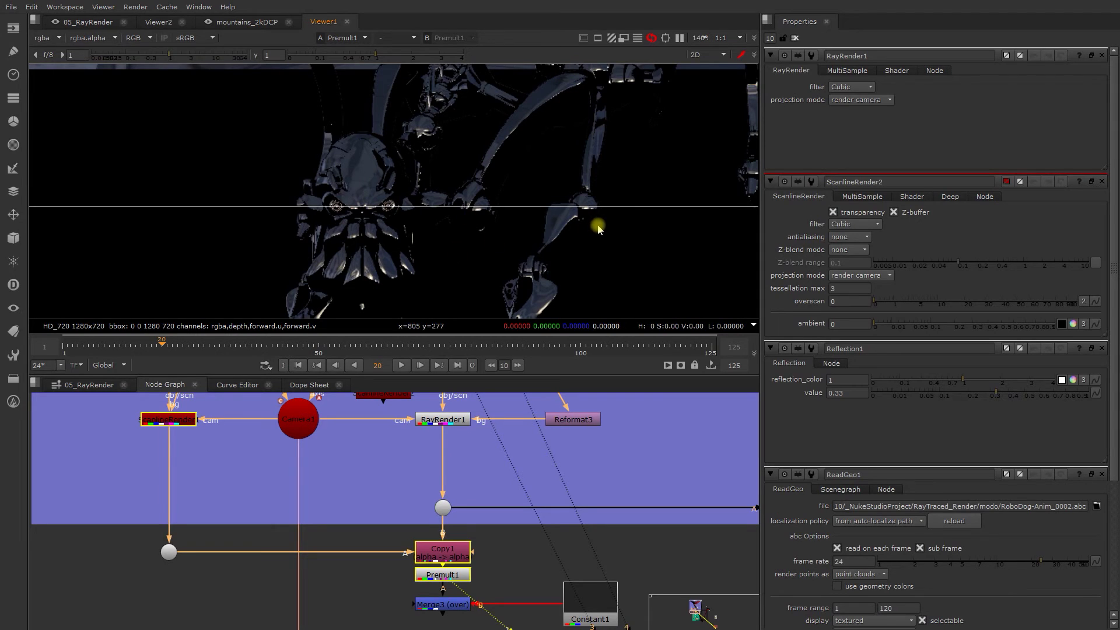
{"action": "key", "text": "1"}
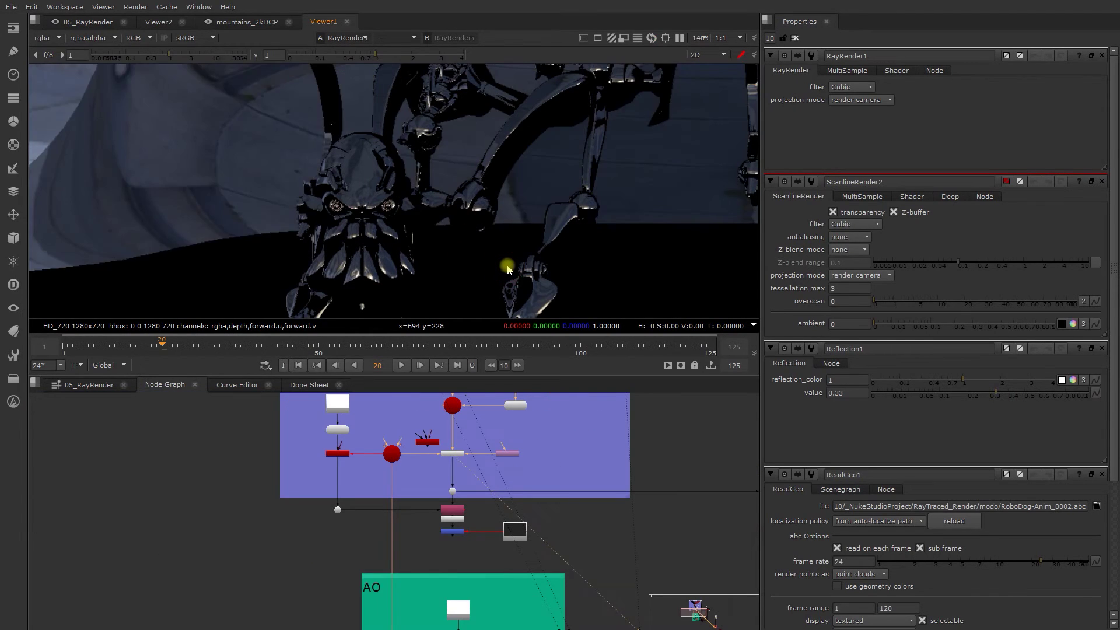
{"action": "scroll", "coordinate": [511, 257], "scroll_direction": "down", "scroll_amount": 2}
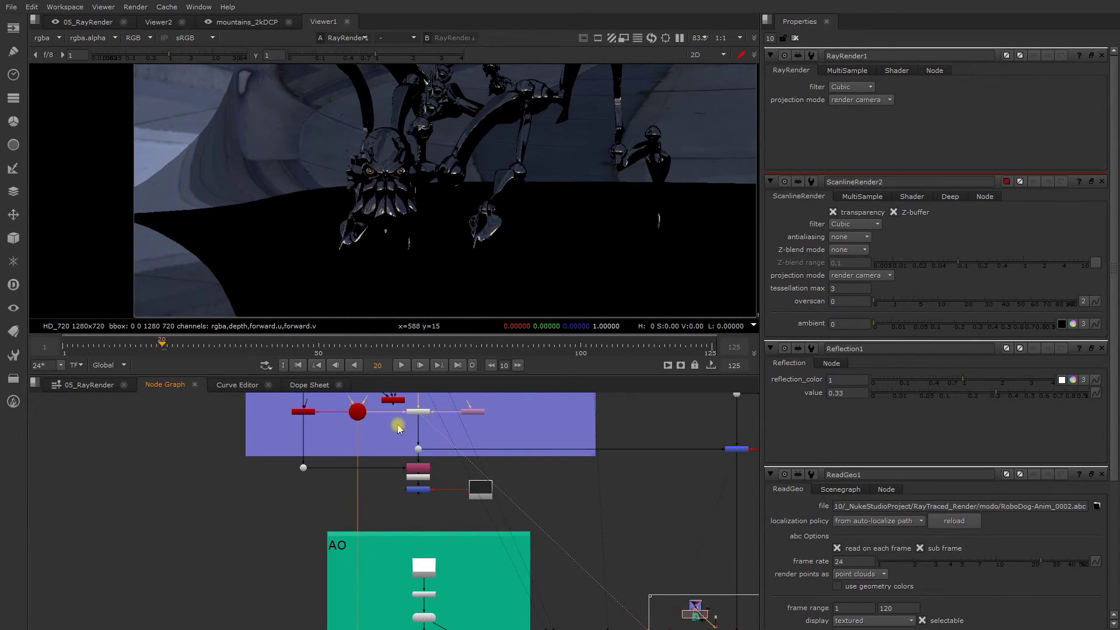
{"action": "middle_click_drag", "start_coordinate": [429, 440], "coordinate": [321, 490]}
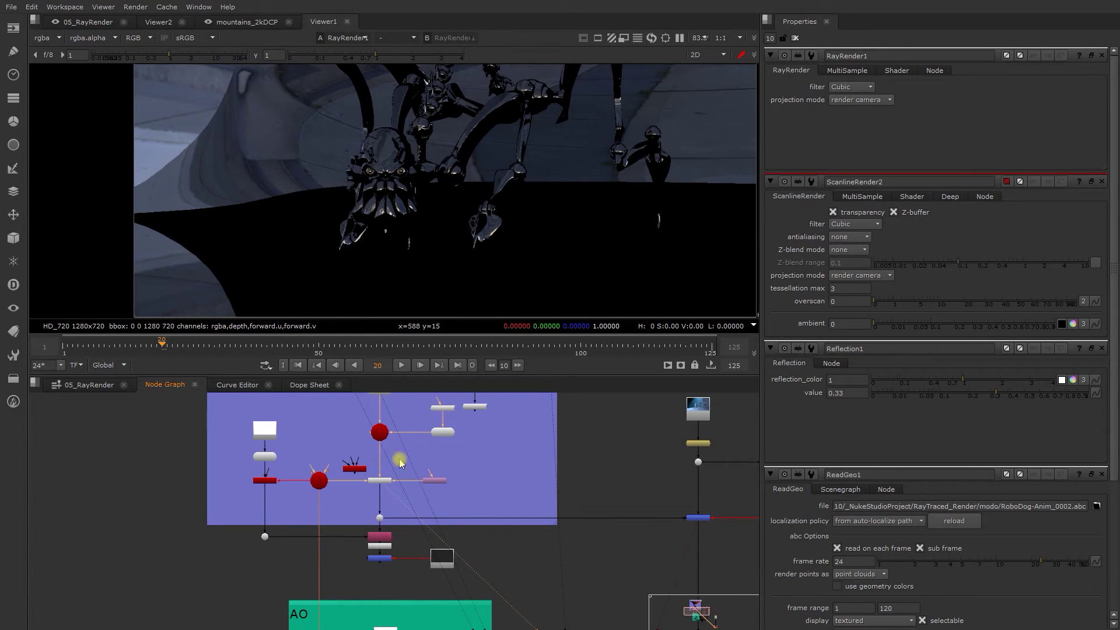
{"action": "scroll", "coordinate": [411, 457], "scroll_direction": "up", "scroll_amount": 2}
{"action": "scroll", "coordinate": [399, 472], "scroll_direction": "up", "scroll_amount": 3}
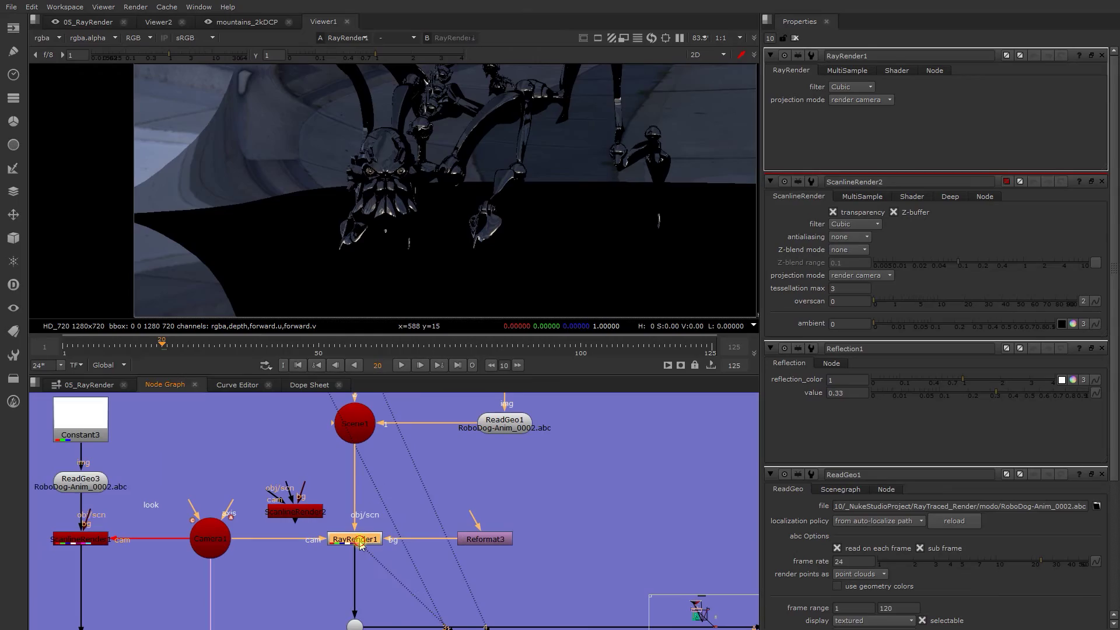